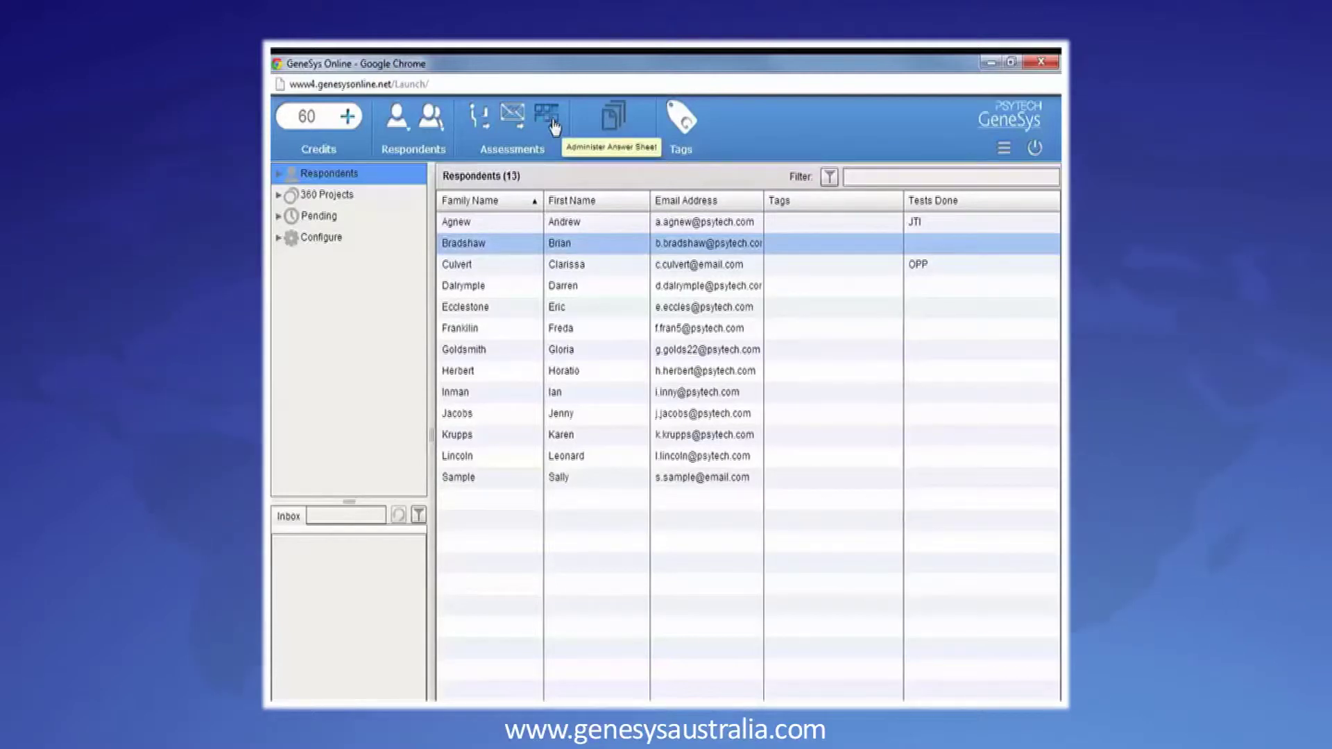
Open a 15FQ+ answer sheet for the highlighted respondent, second in the list.
right_click(579, 250)
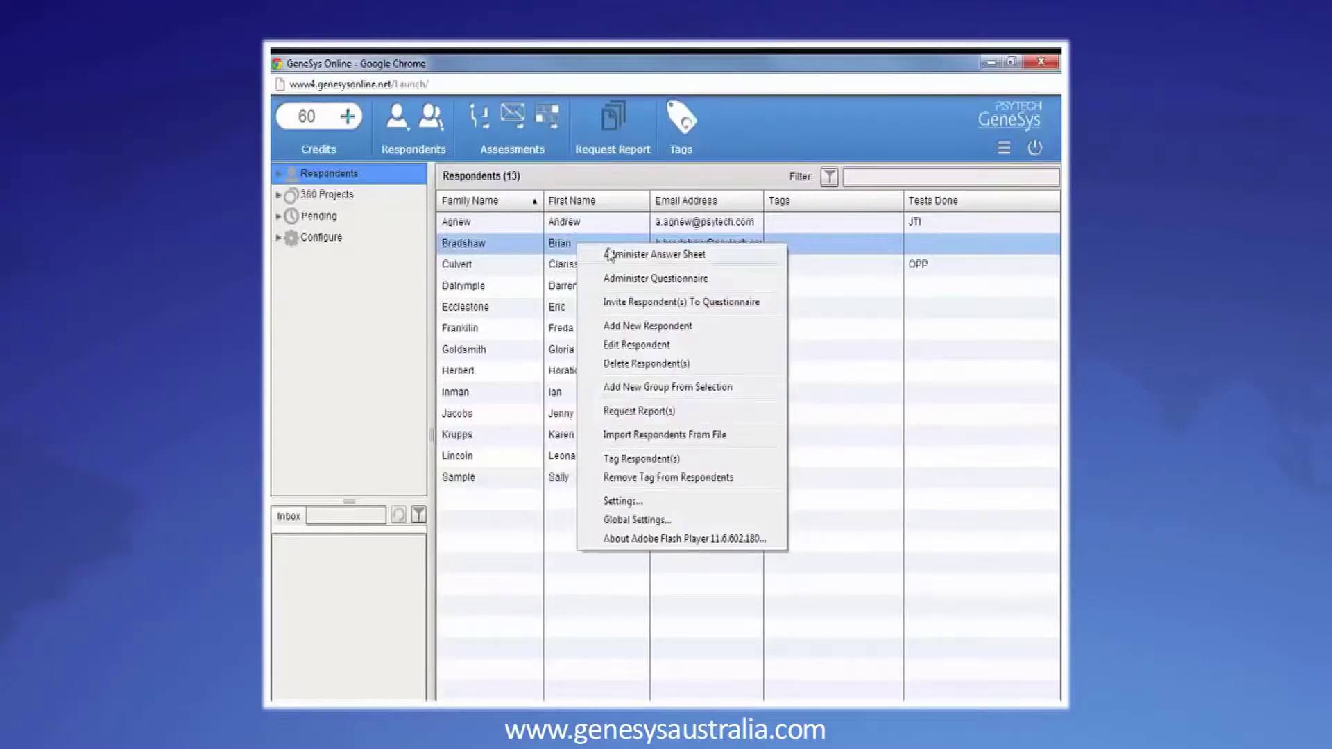
click(639, 255)
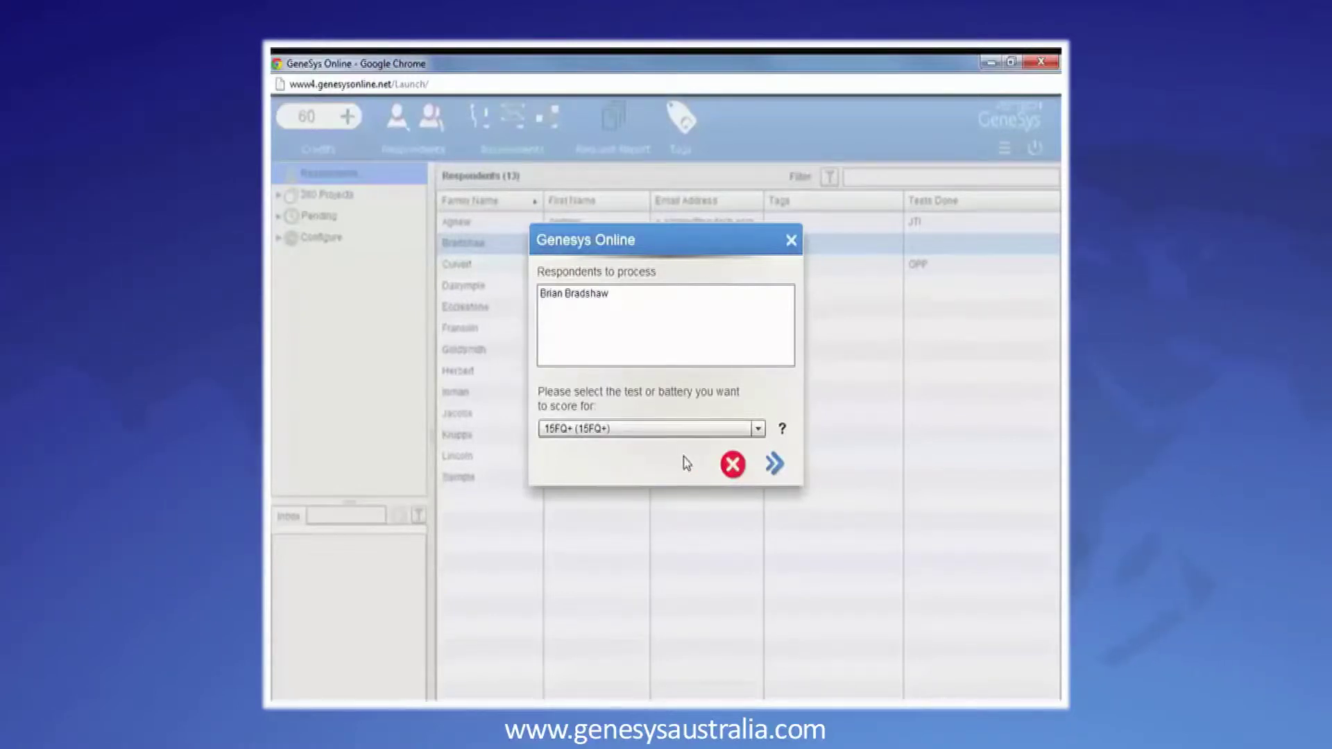
click(773, 463)
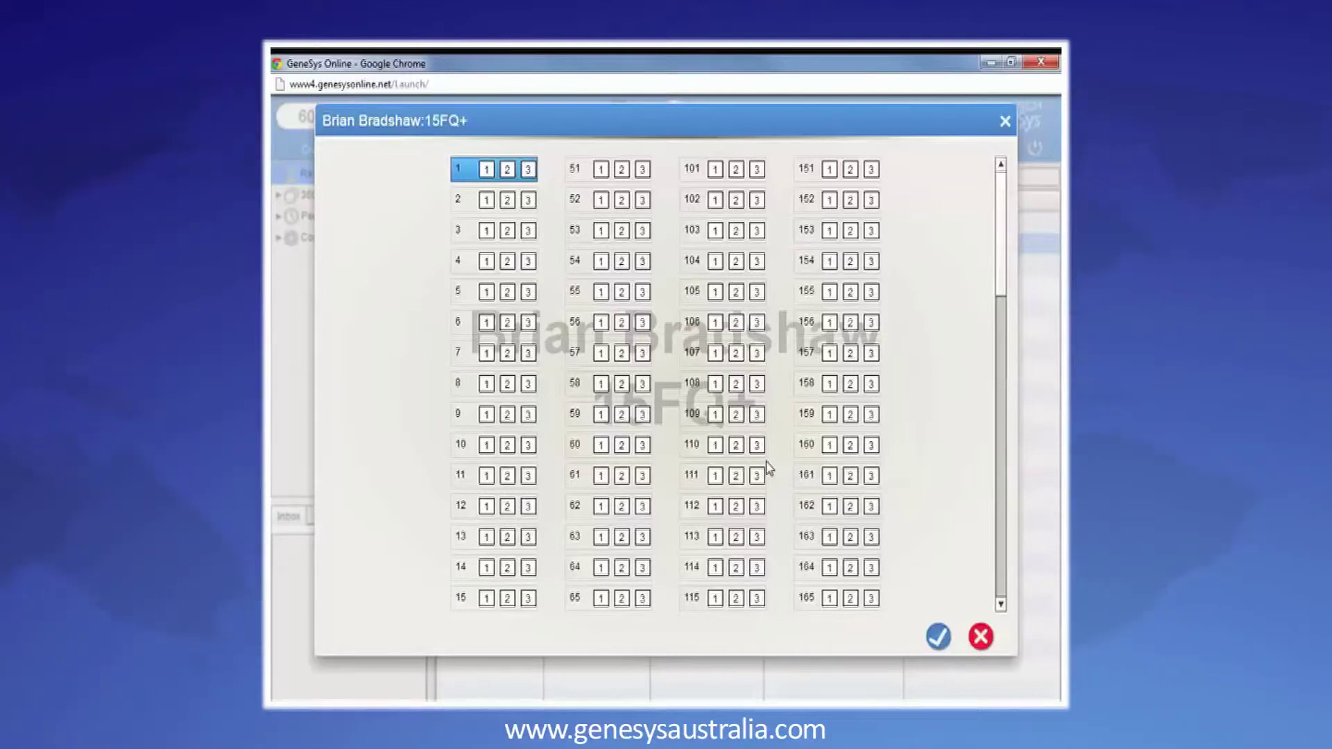
Fill in the 15FQ+ answers through item 200 with 1s and 3s, entering 1, 3, 1 for items 198 to 200, and save the sheet.
key(1)
key(3)
key(1)
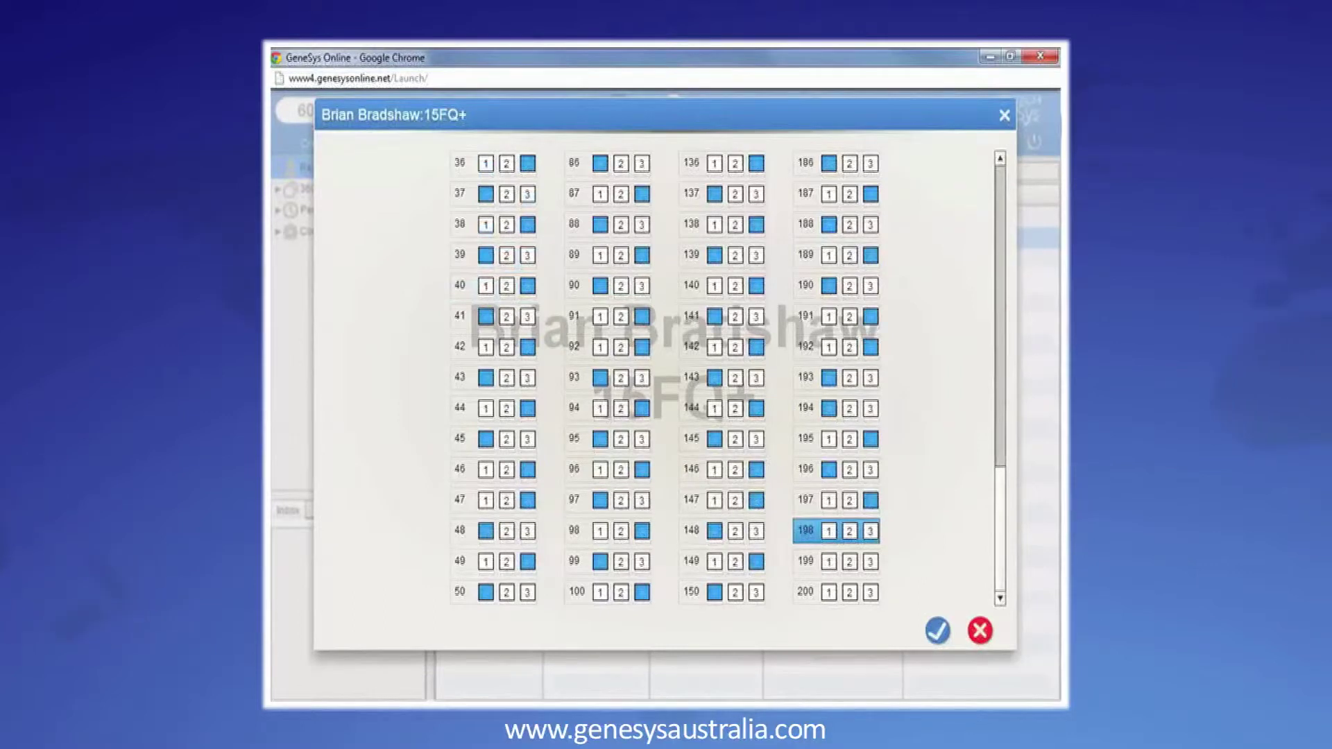
key(1)
key(3)
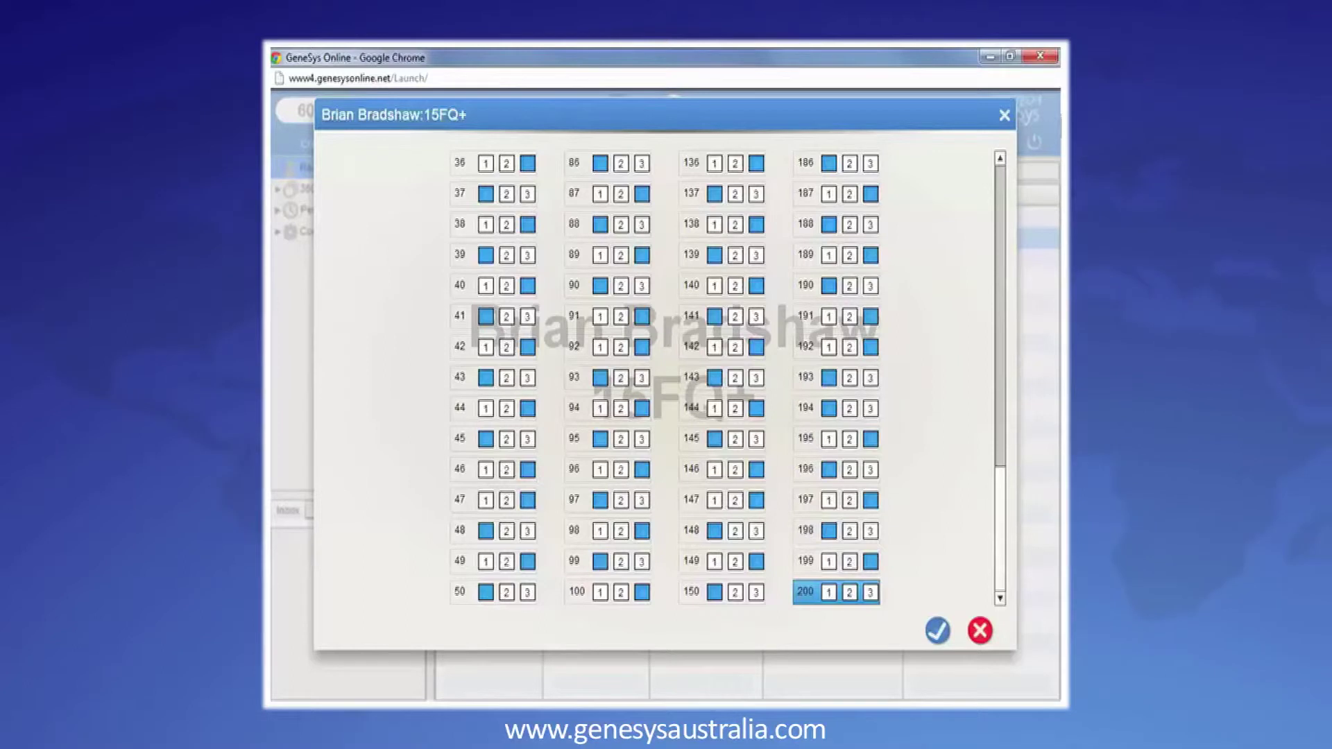
key(1)
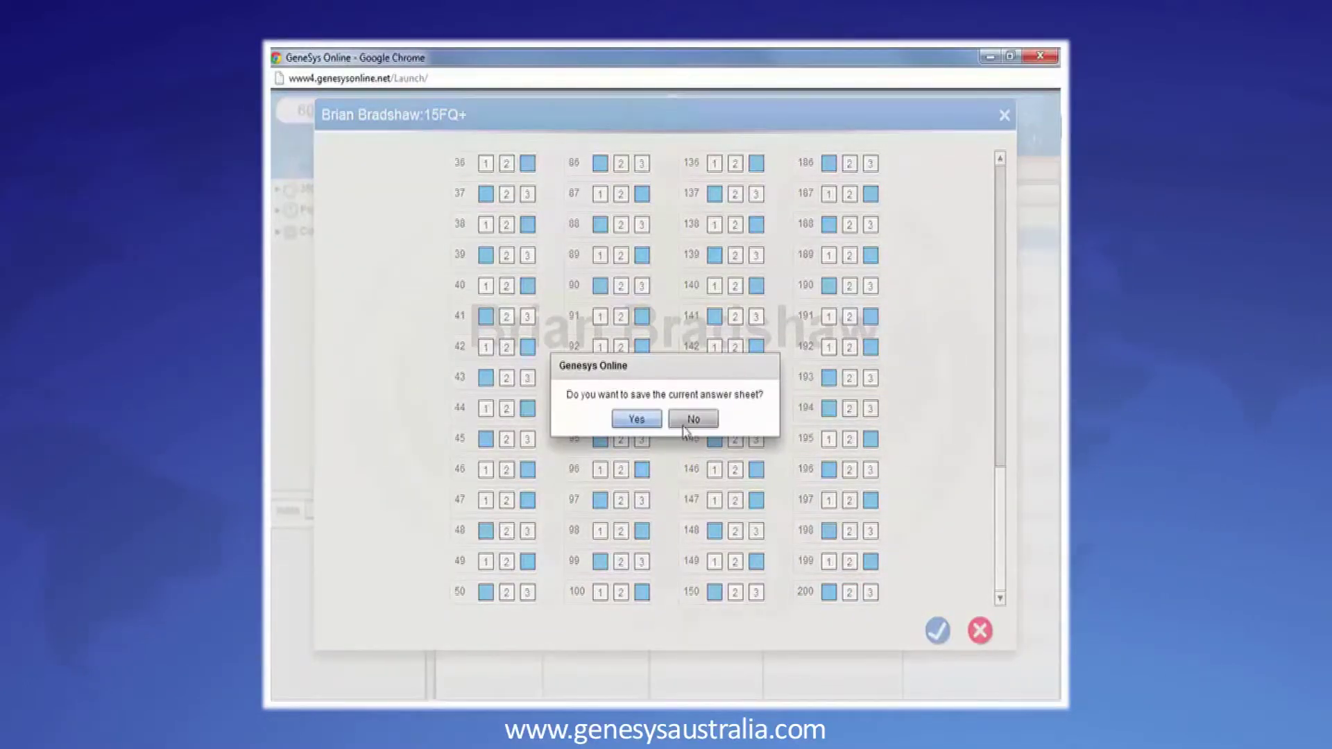
click(636, 419)
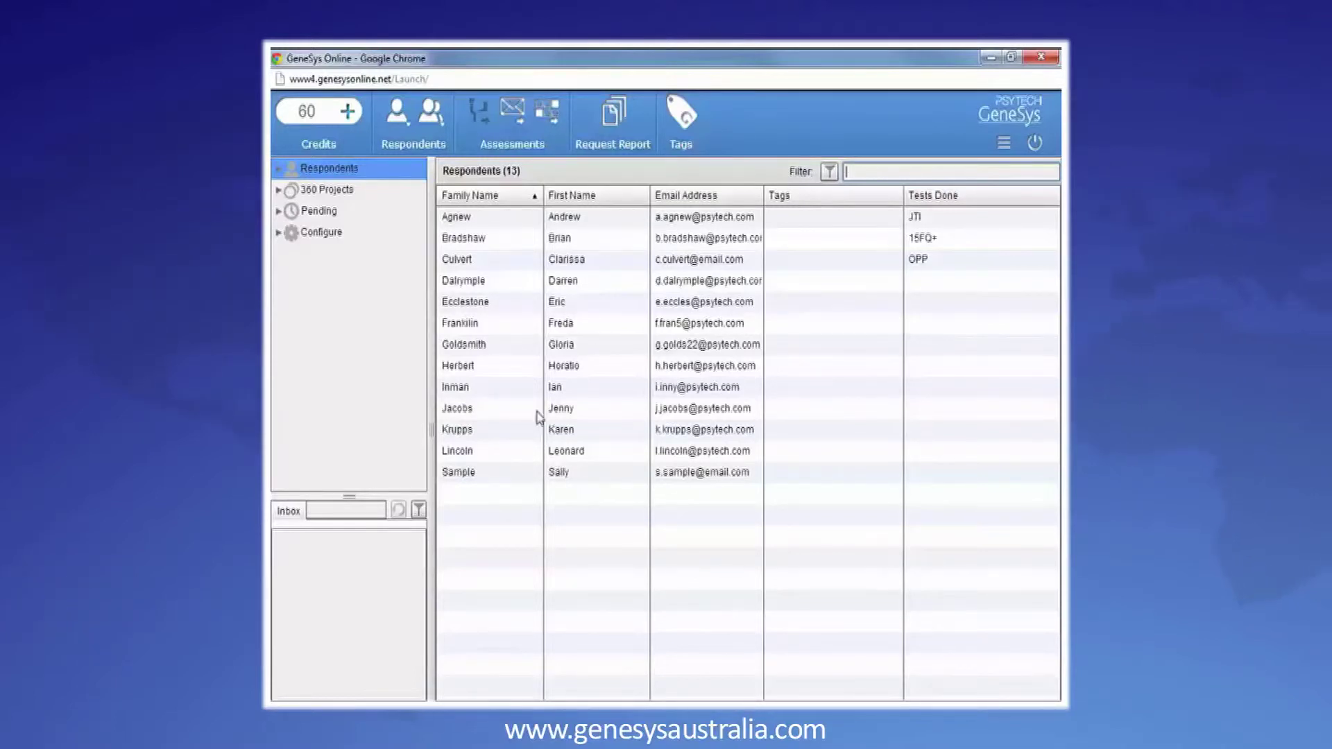
Open Abstract Reasoning (ART) answer sheets for the last six respondents in the list.
click(520, 371)
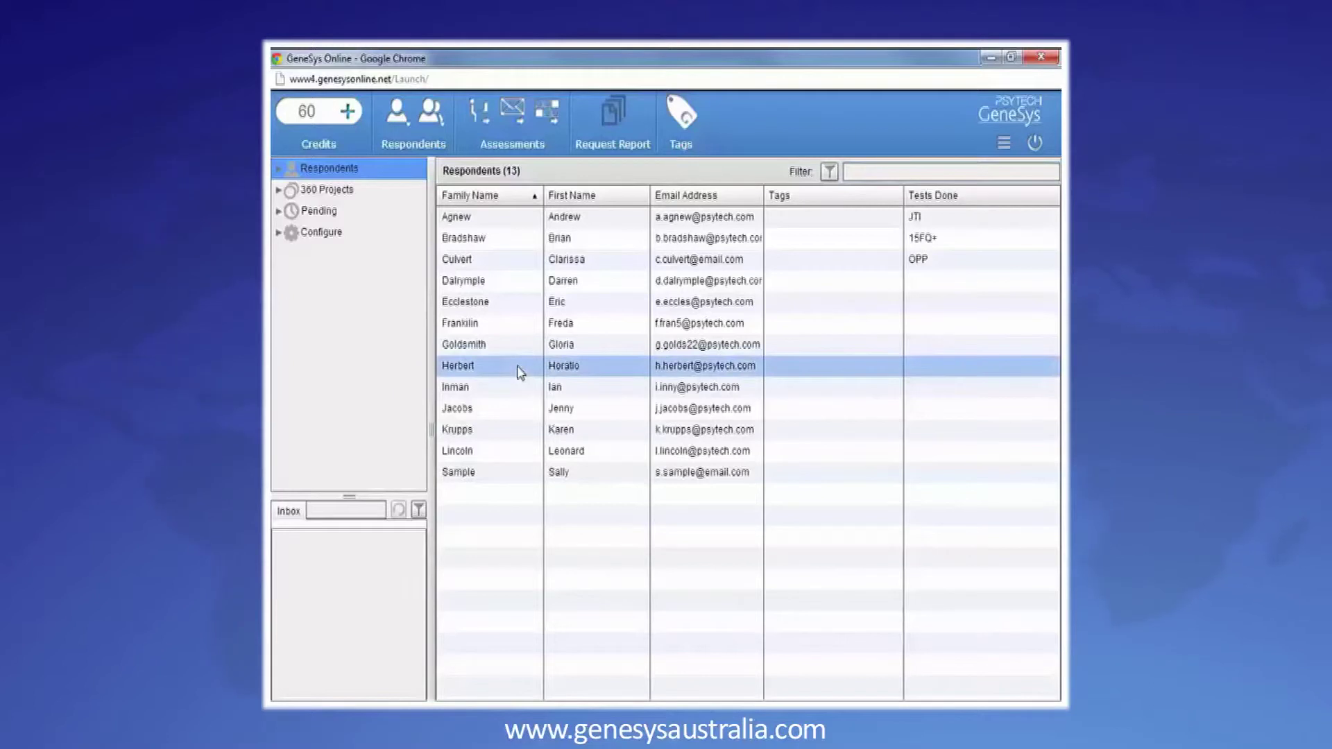
shift+click(509, 477)
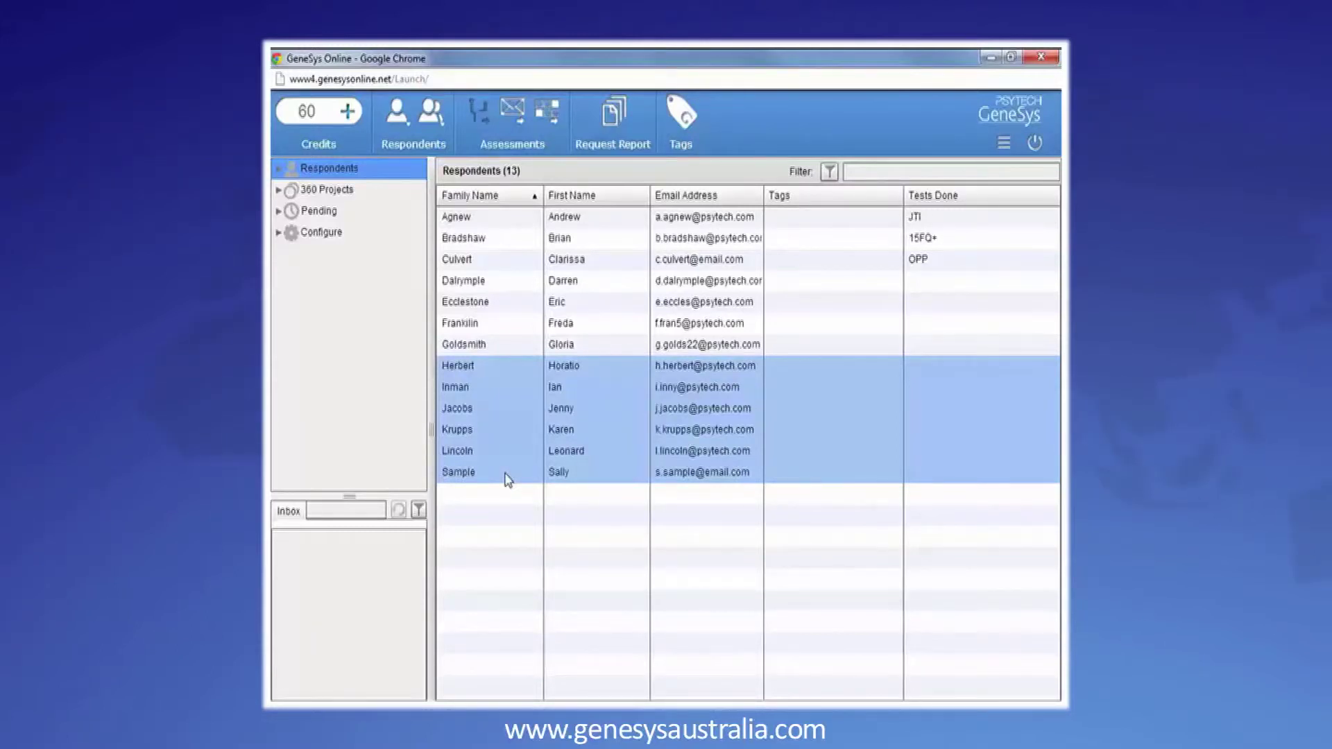
click(546, 116)
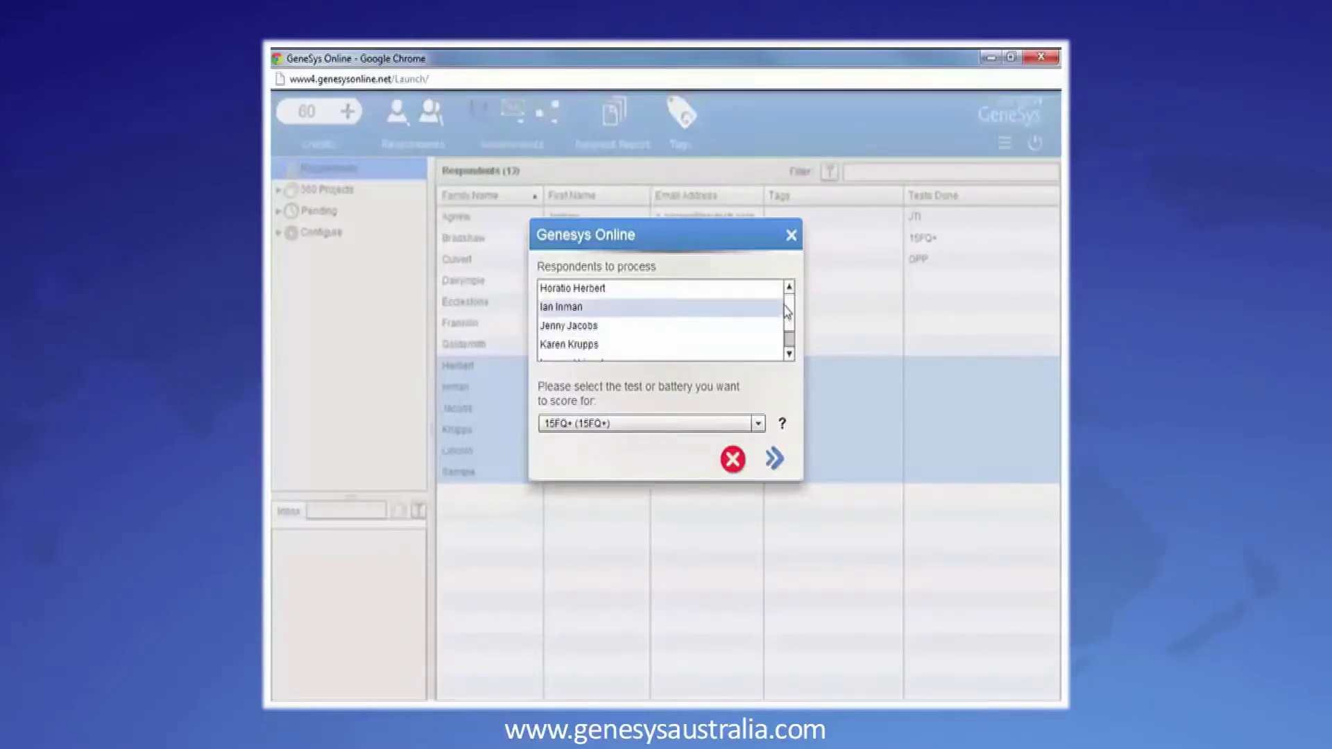
scroll(784, 345, down, 2)
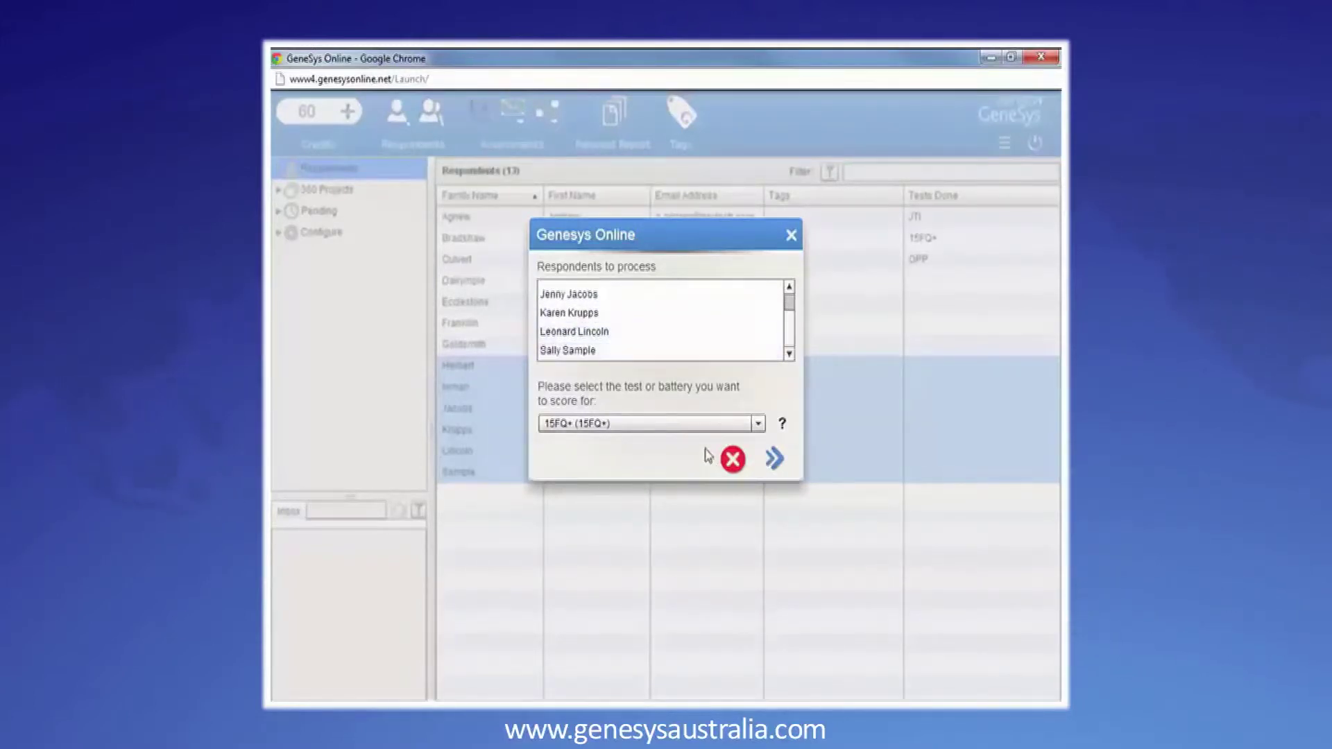
click(758, 426)
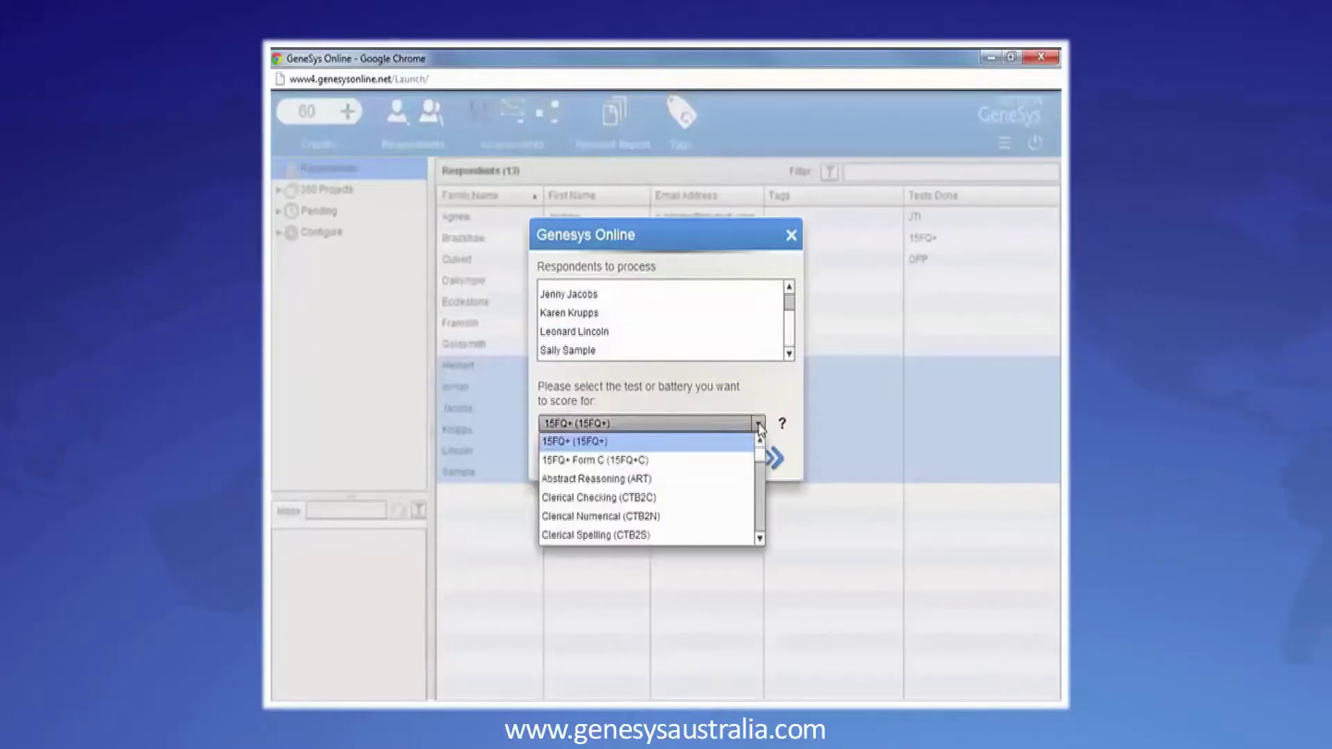
click(604, 479)
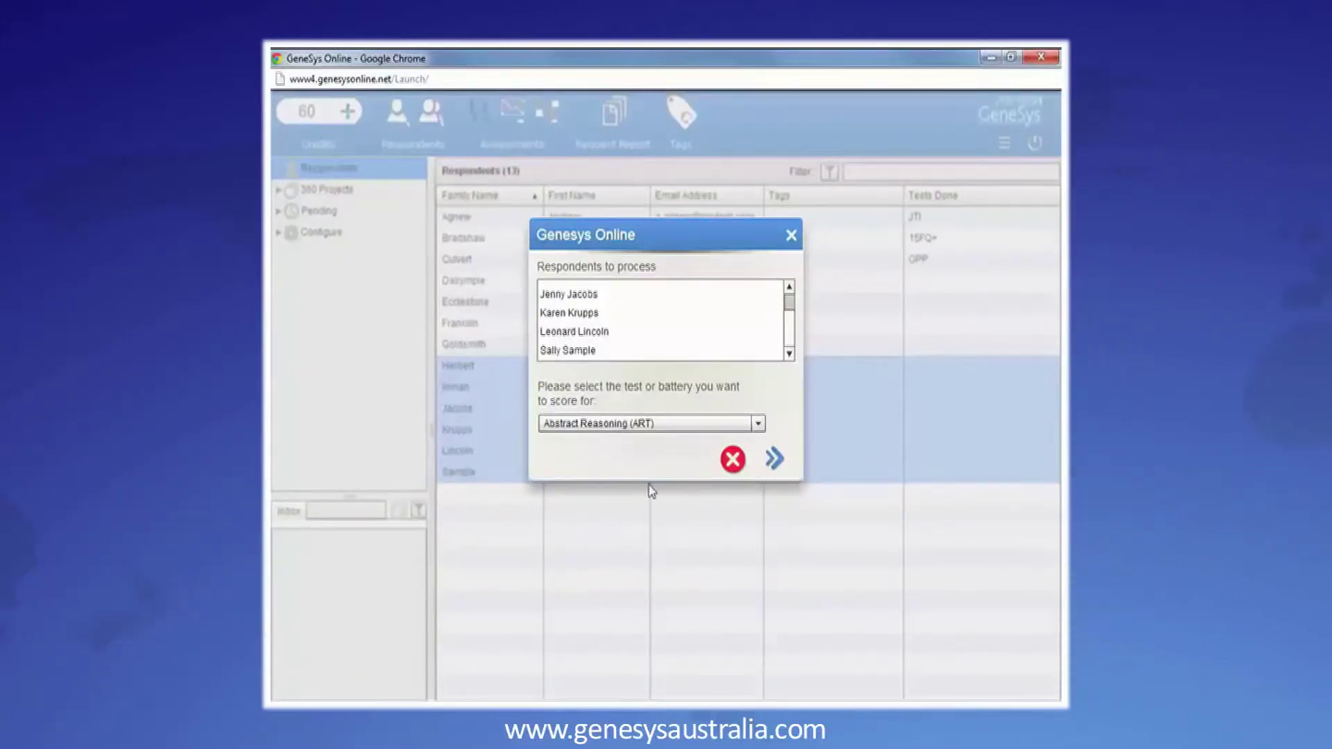
click(775, 460)
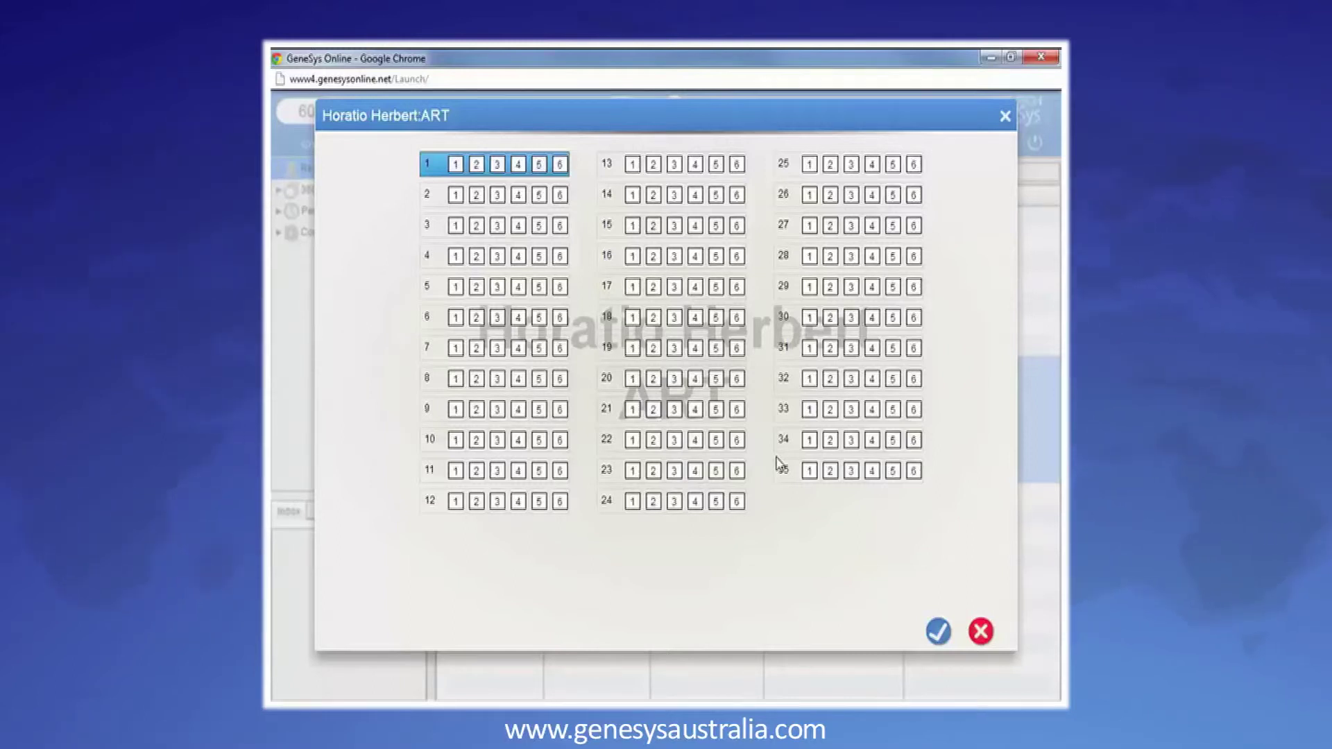
Fill in all 35 ART answers for the first selected respondent, beginning 1, 2, 5, 4, 6, 5, 4, and save the answer sheet.
key(1)
key(2)
key(5)
key(4)
key(6)
key(5)
key(4)
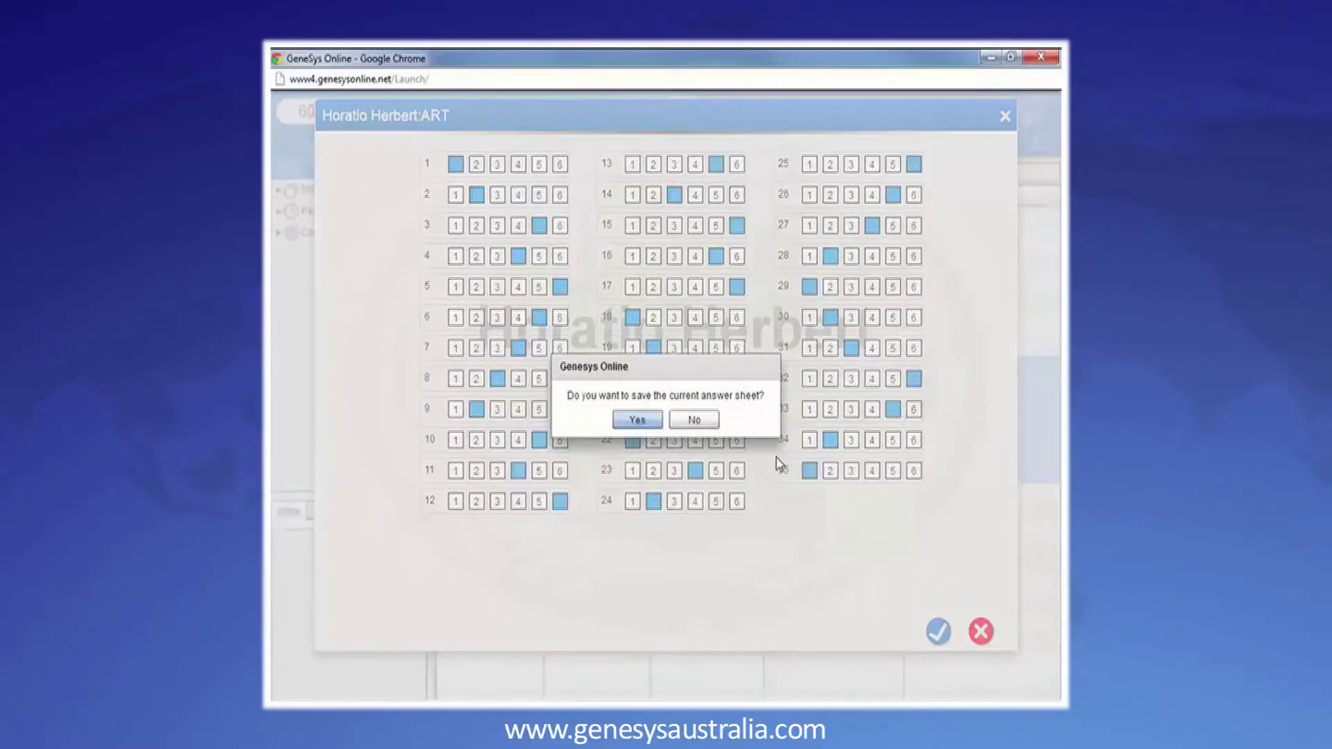
click(636, 420)
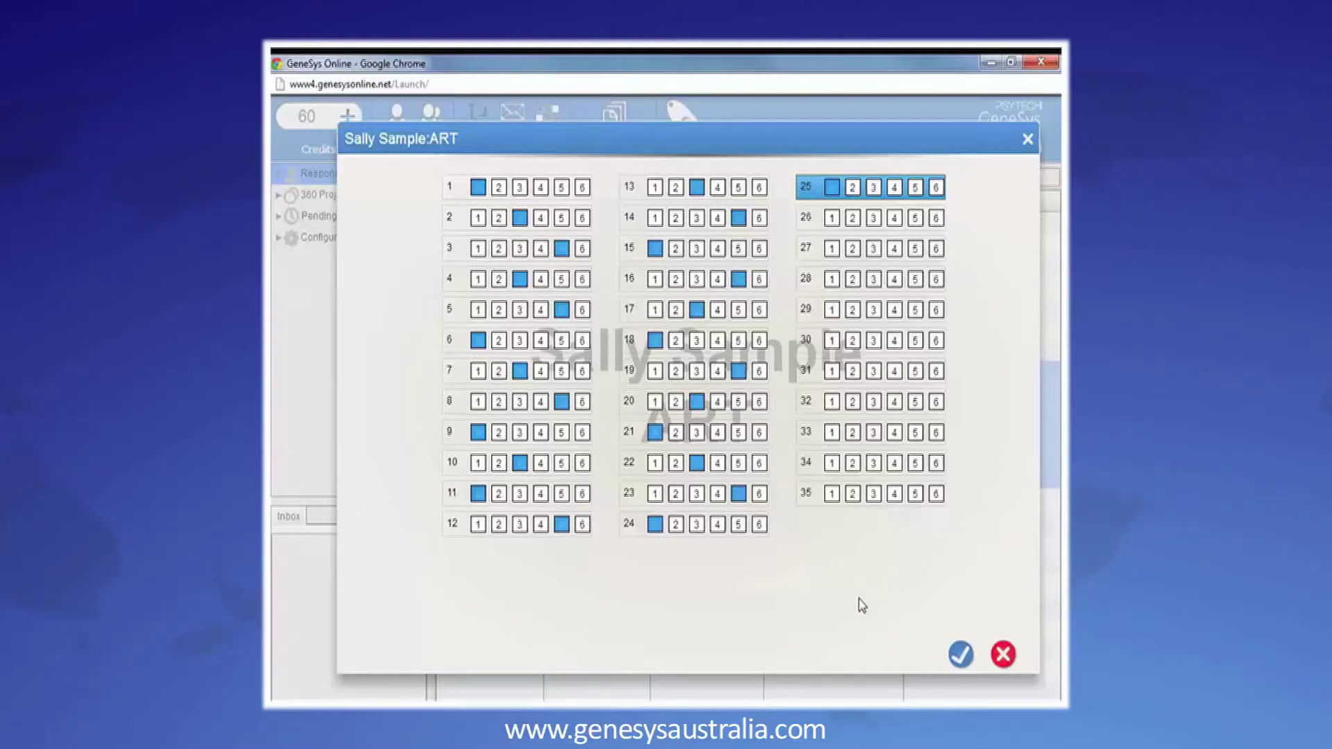
Leave ART items 26 and 27 blank, answer items 28 to 32 with 1, 6, 5, 3, 1, and save the incomplete answer sheet.
key(Down)
key(Down)
key(Down)
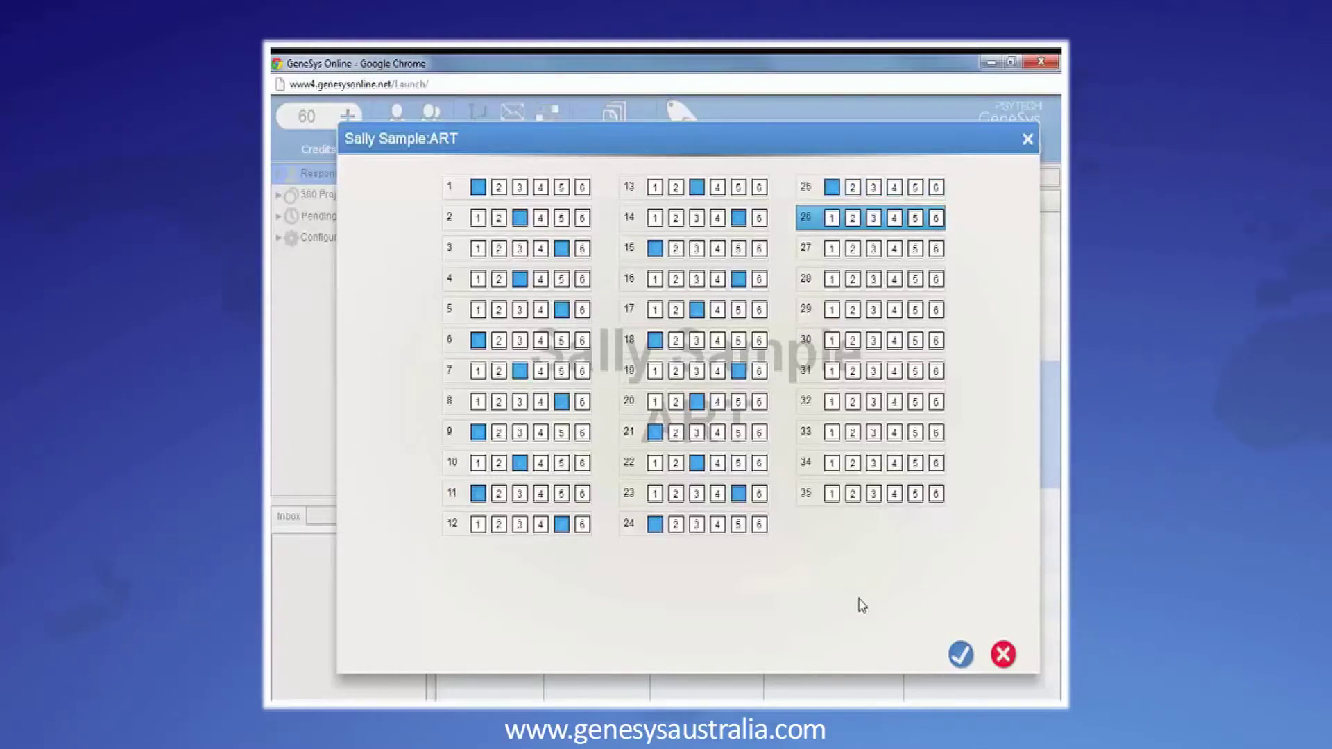
key(1)
key(6)
key(5)
key(3)
key(1)
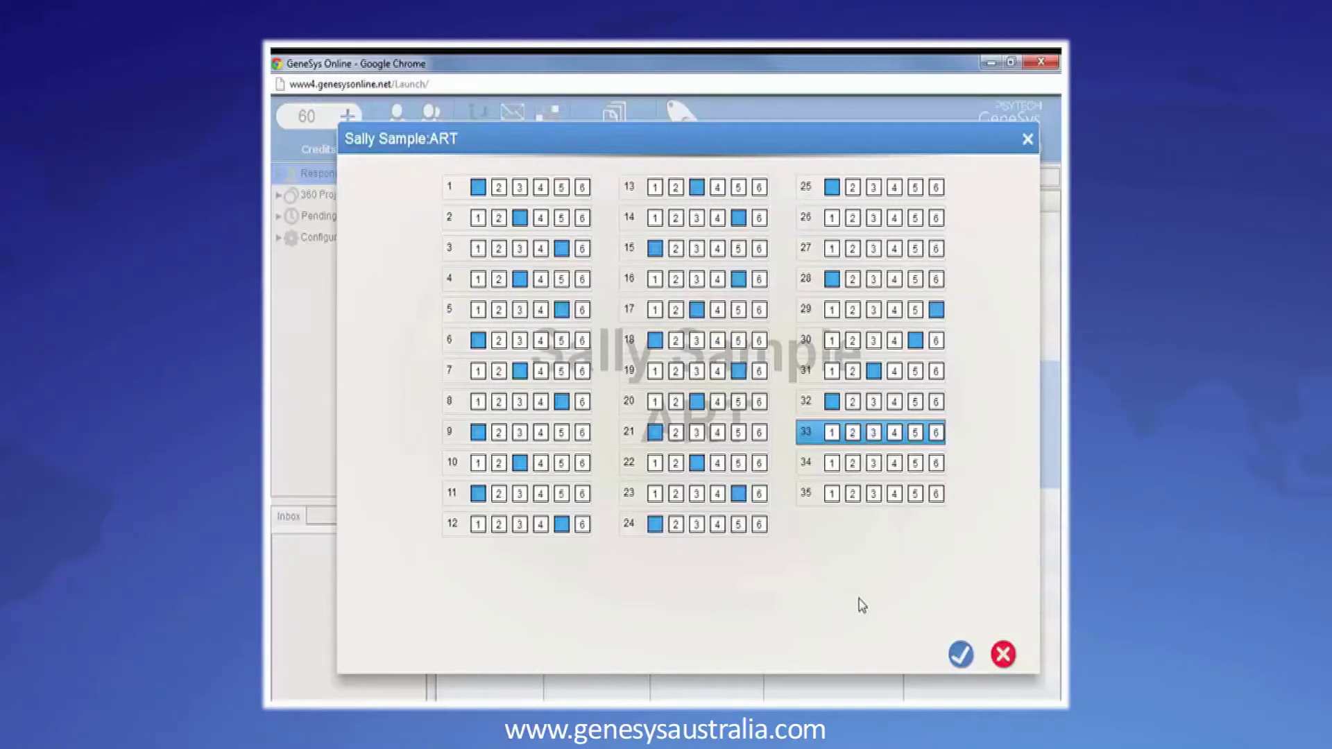
click(960, 655)
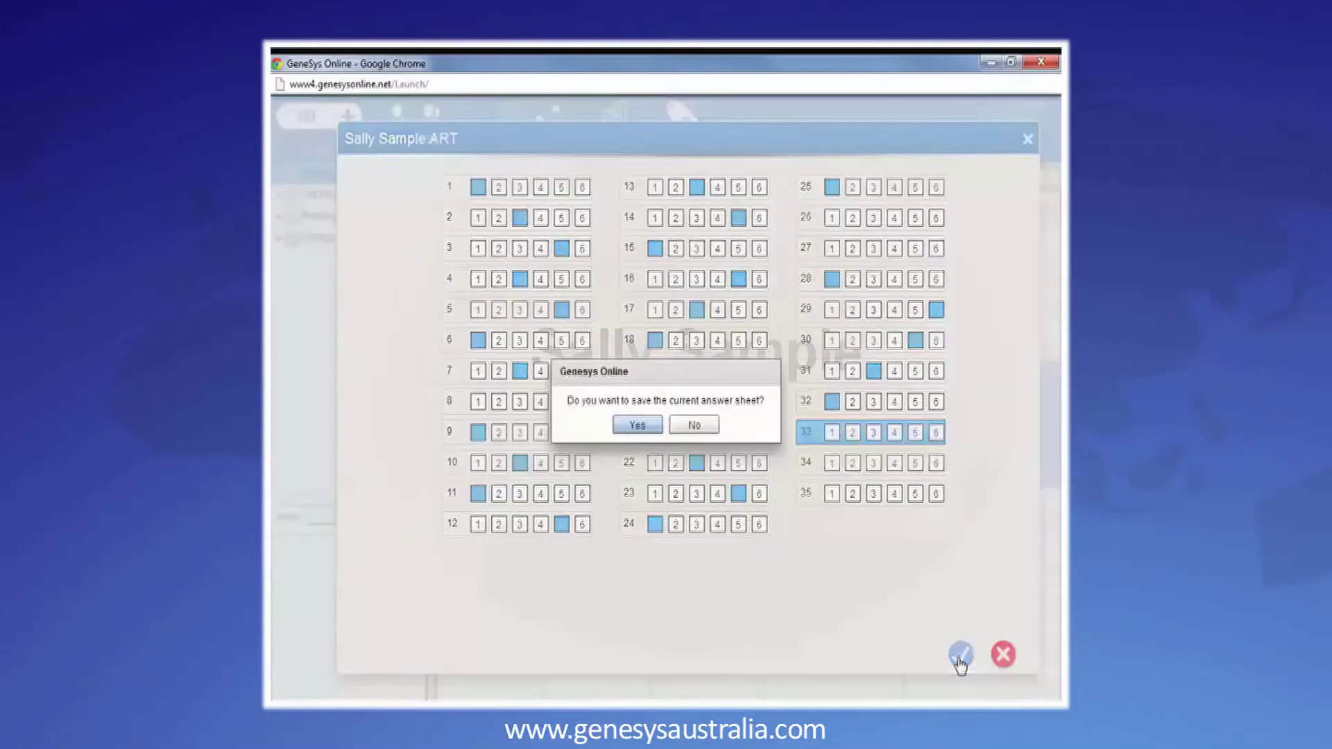
click(653, 428)
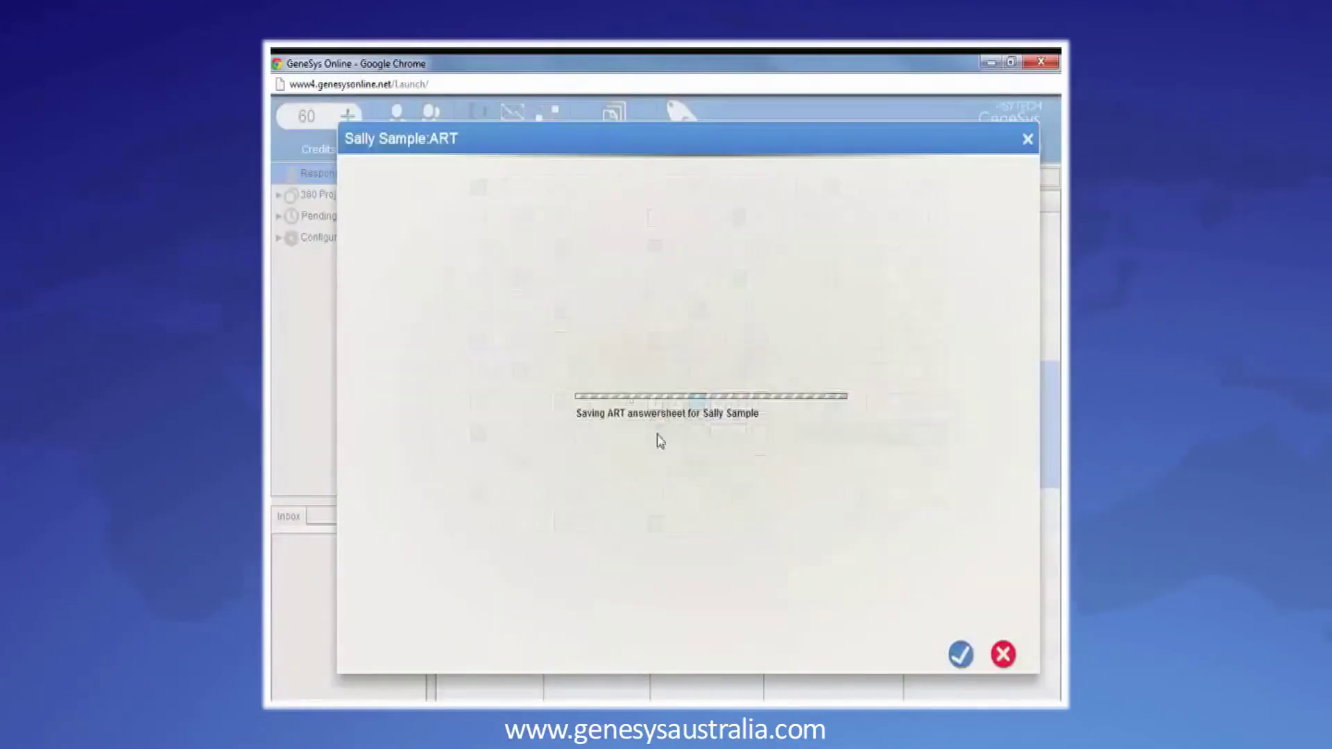